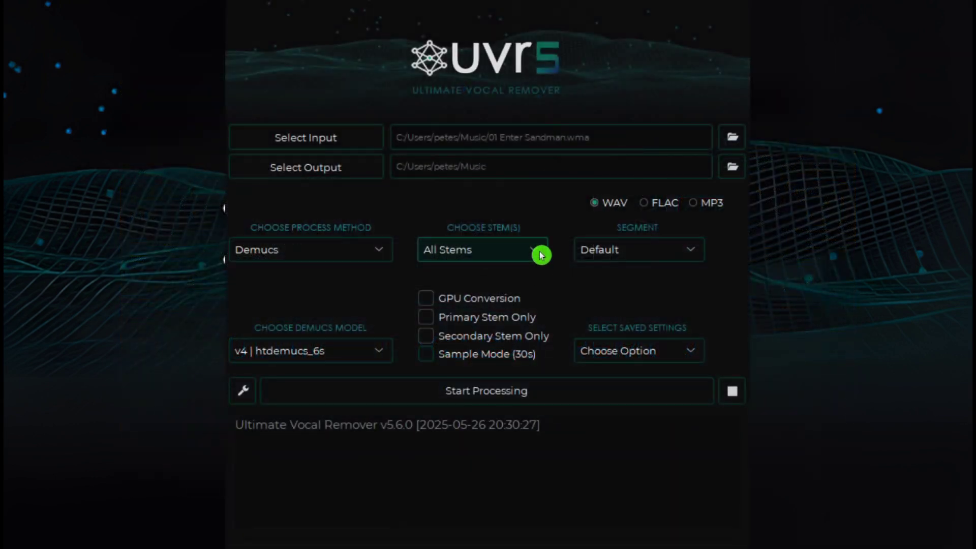
- Switch Choose Stem(s) from All Stems to Vocals, then Bass, then Guitar
click(539, 255)
click(515, 286)
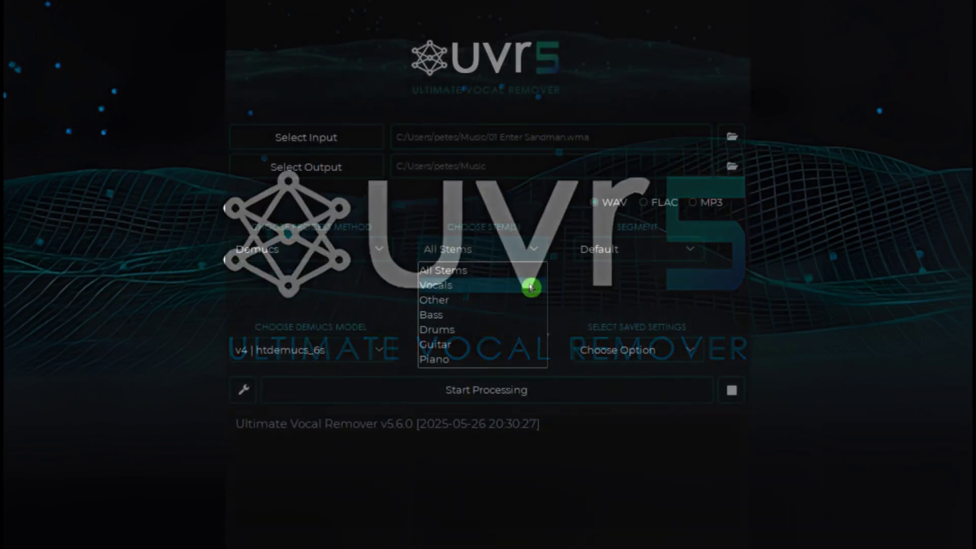
click(514, 314)
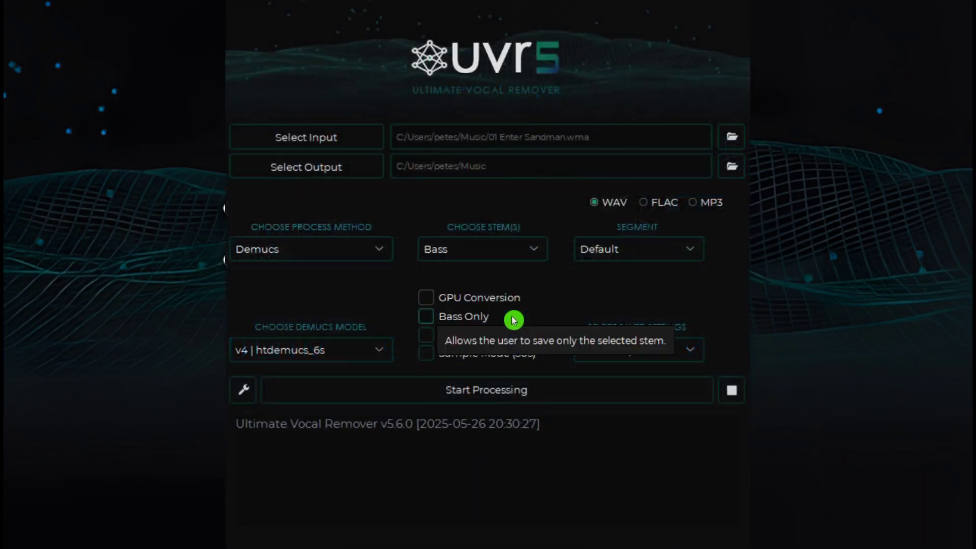
click(540, 247)
click(509, 344)
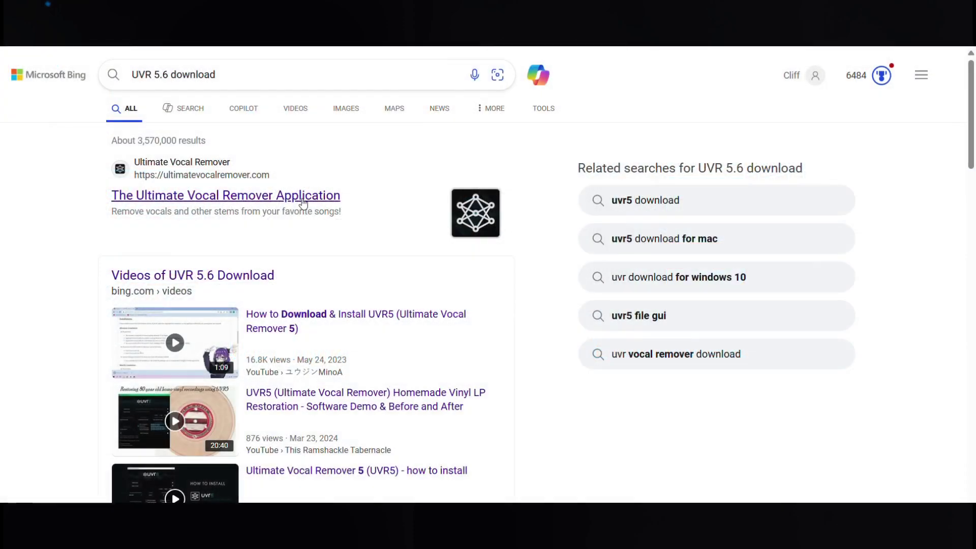
- Go from the Ultimate Vocal Remover search result to its Download UVR page
click(303, 202)
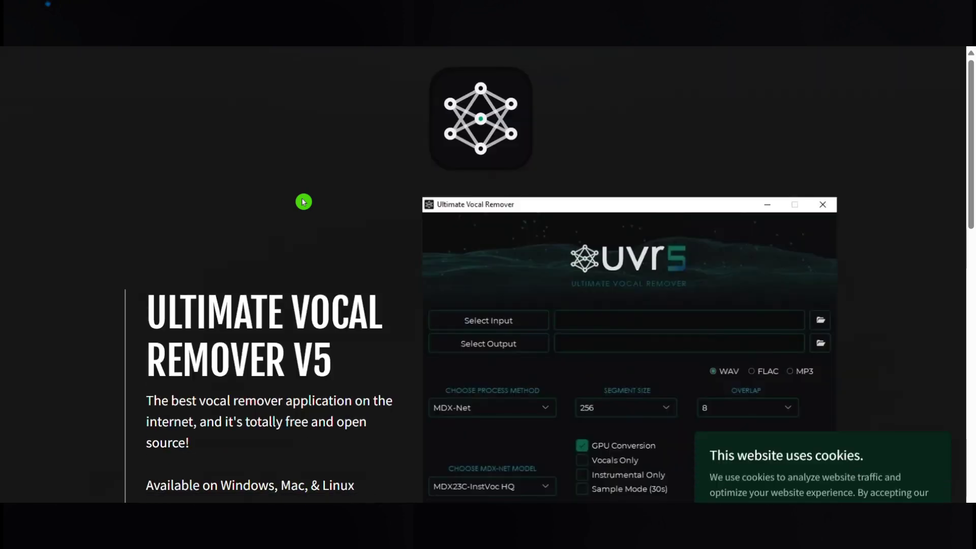
scroll(302, 202, down, 2)
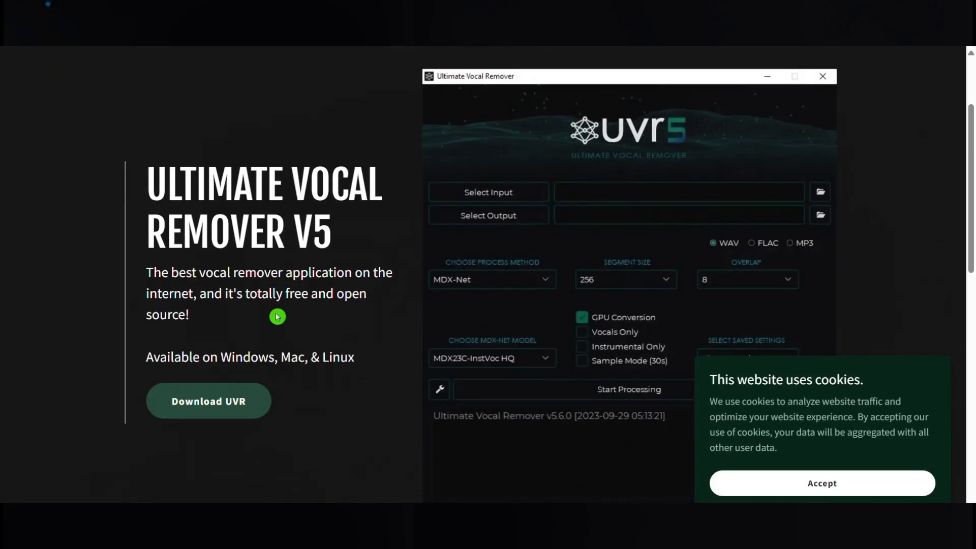
click(224, 406)
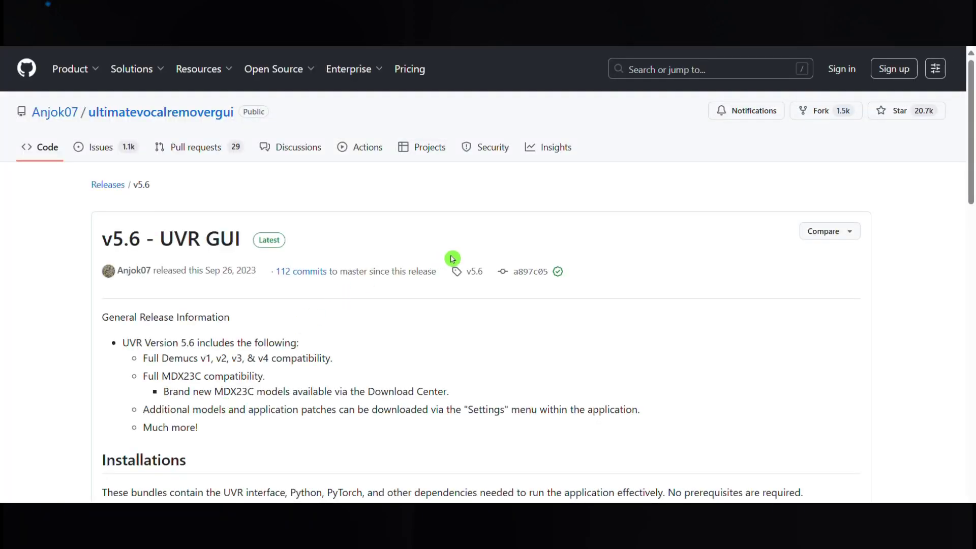
scroll(345, 241, down, 2)
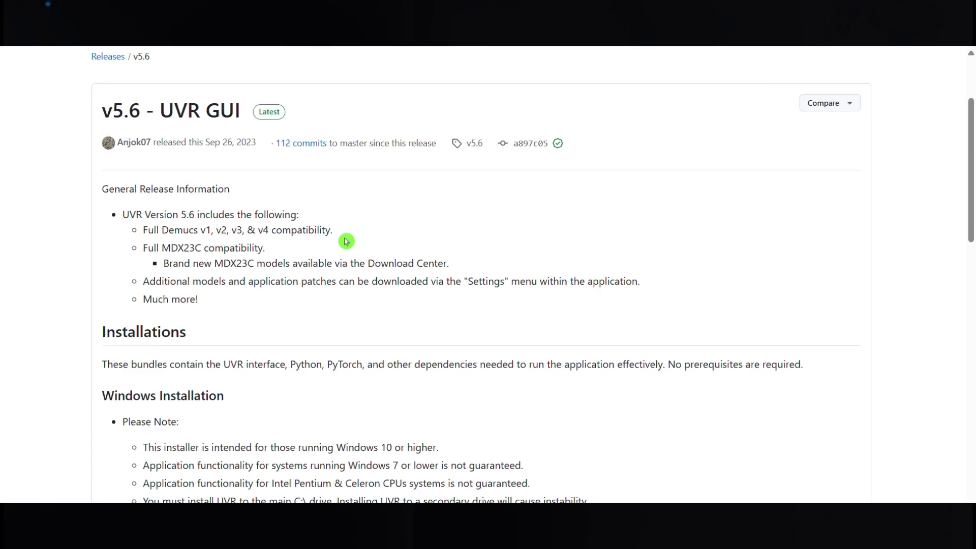
scroll(345, 241, down, 4)
scroll(345, 241, down, 2)
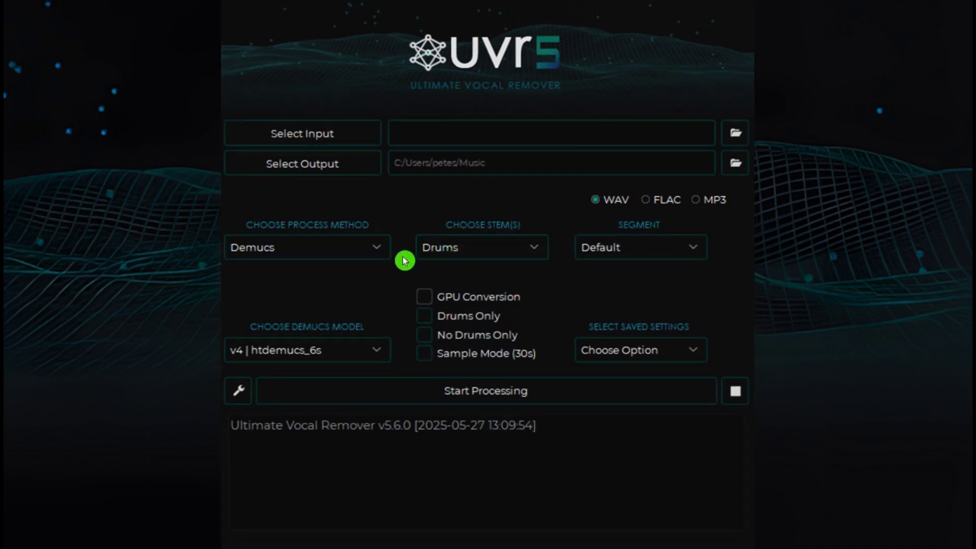
- Check that Demucs is the process method for blink-182 - Josie.mp3
click(381, 260)
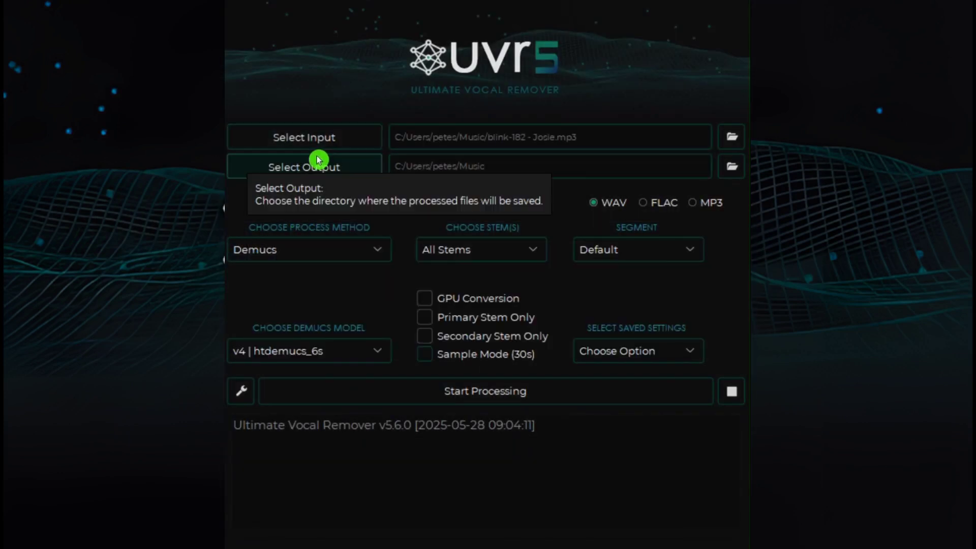
- Set the stem to Drums with Drums Only on v4 | htdemucs_6s, and start processing
click(379, 254)
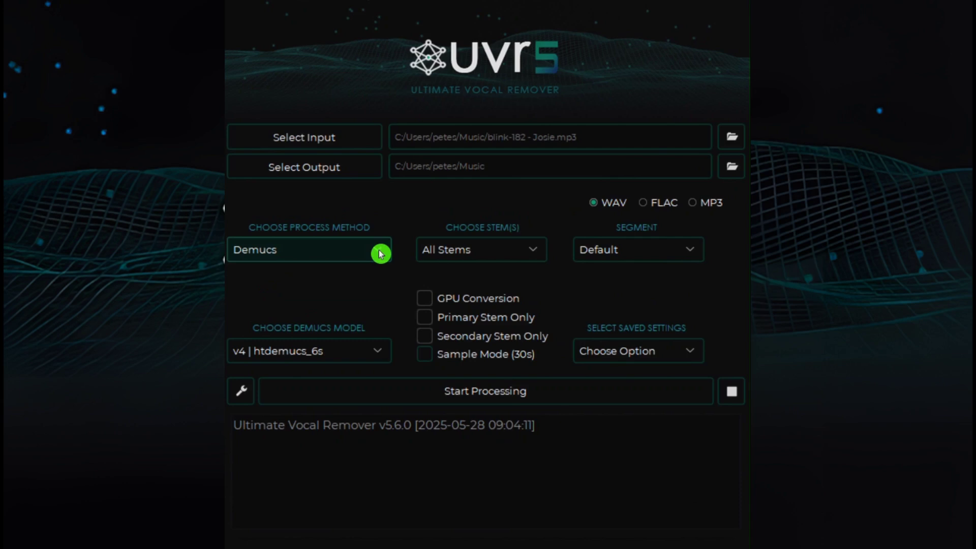
click(530, 256)
click(481, 331)
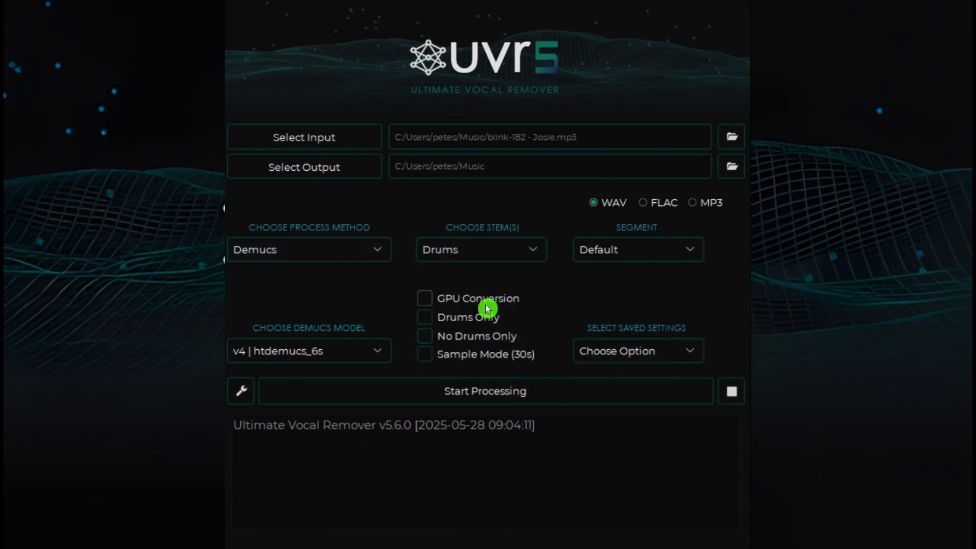
click(378, 357)
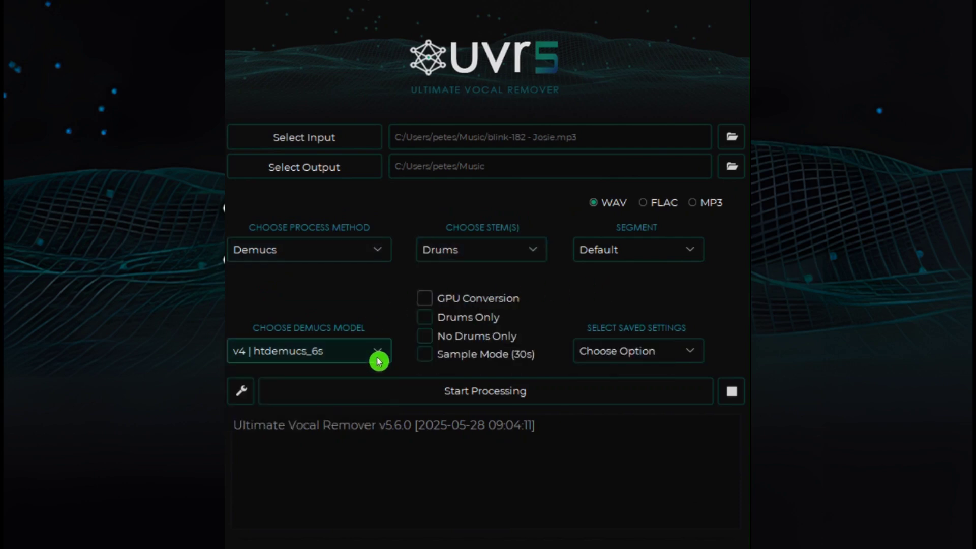
click(424, 318)
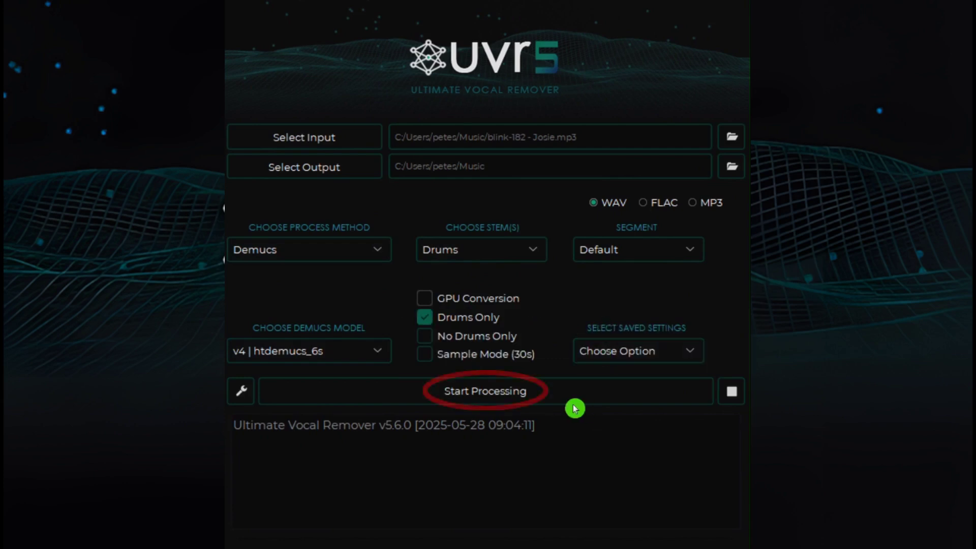
click(490, 404)
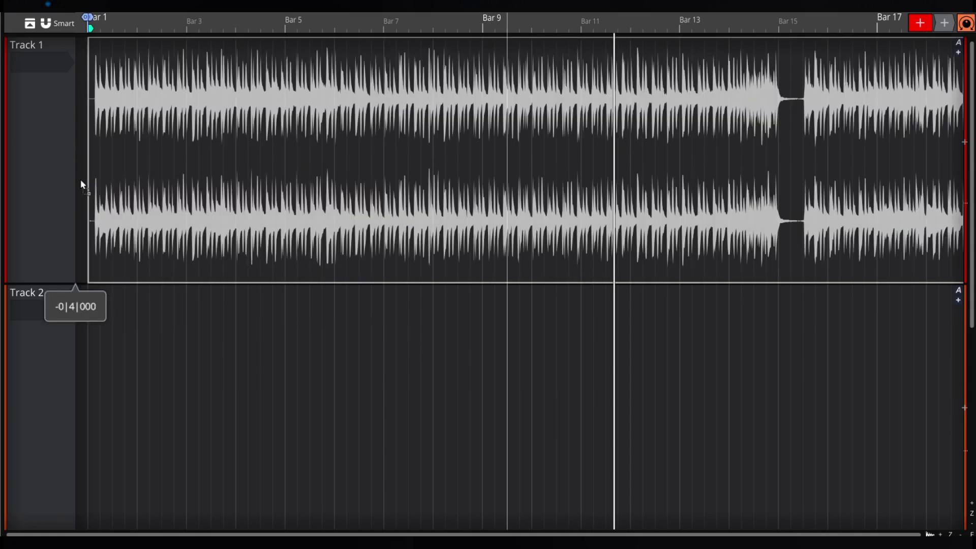
- Place the drums WAV on Track 1 and bass WAV on Track 2 at Bar 1, then play
drag(147, 210, 80, 180)
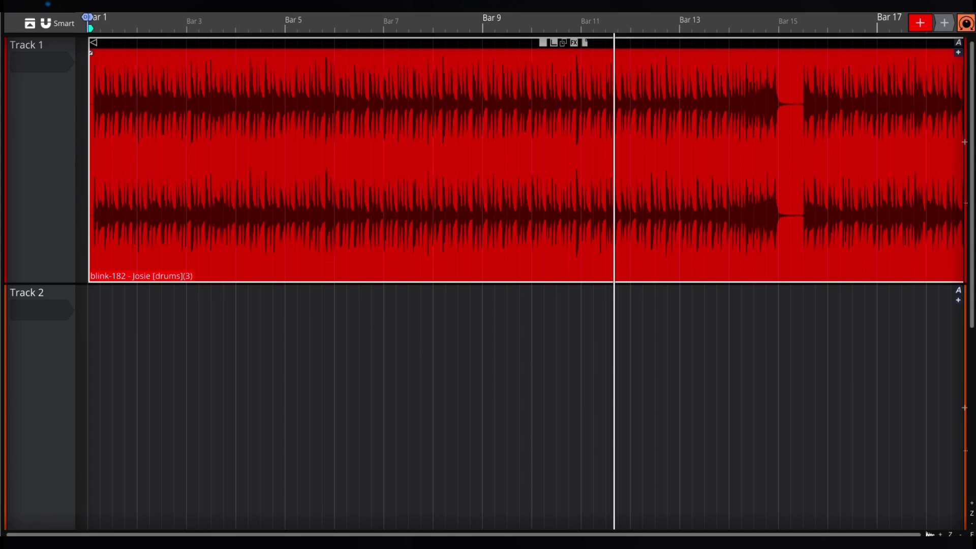
drag(512, 397, 97, 343)
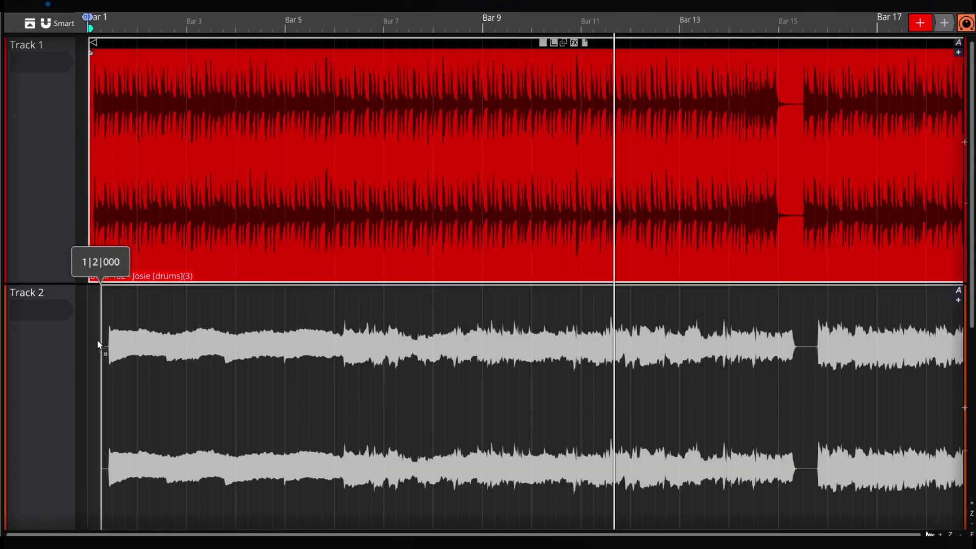
drag(97, 344, 85, 337)
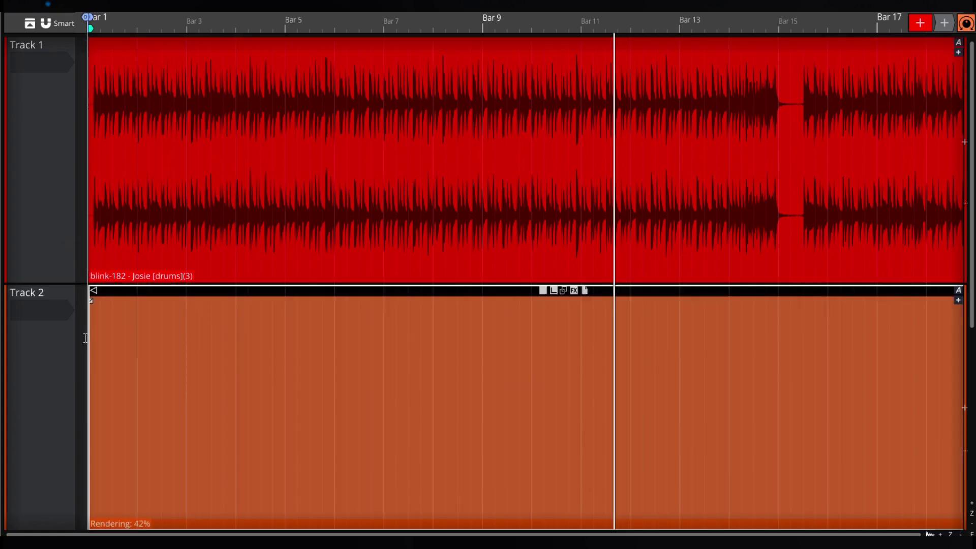
scroll(526, 275, left, 1)
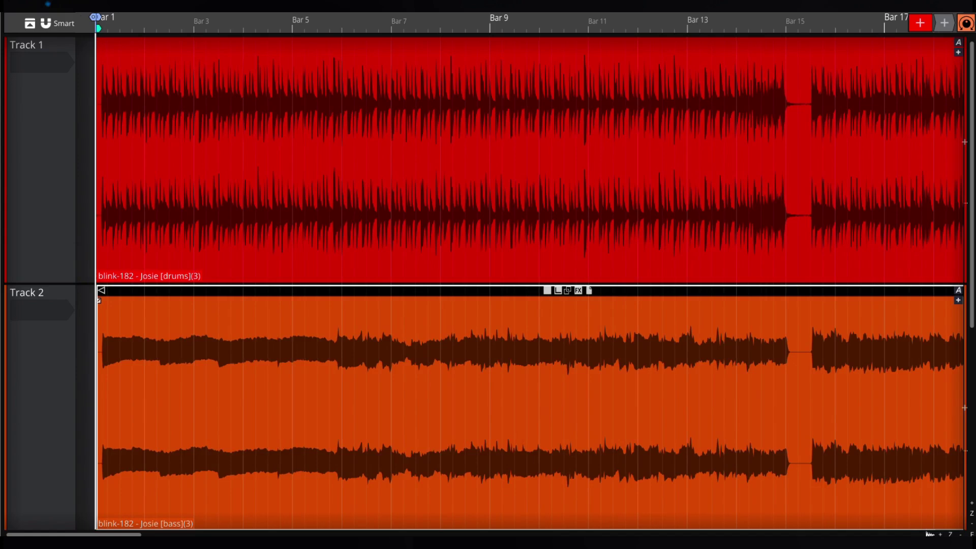
key(space)
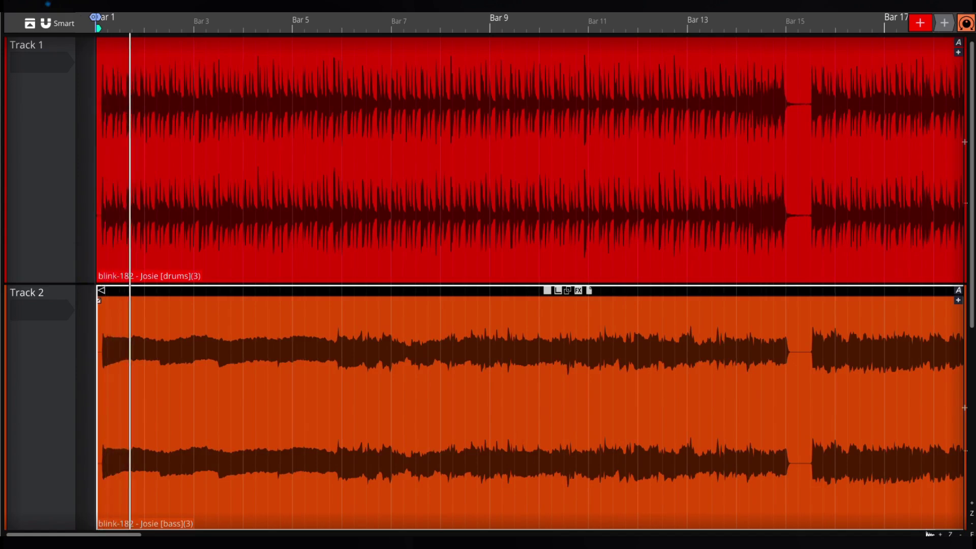